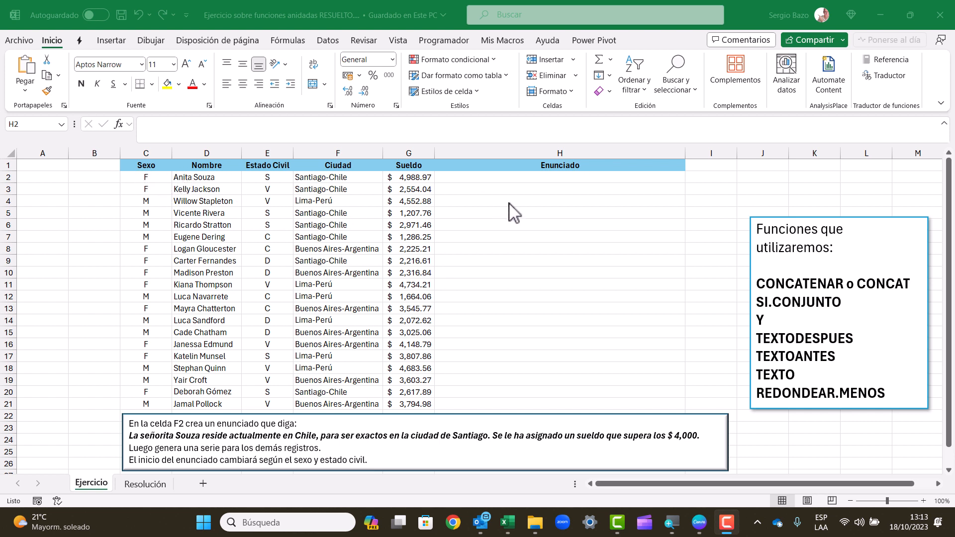
- Move the exercise instructions text box up over the table so it sits just below row 2
{"action": "left_click", "coordinate": [508, 418]}
{"action": "left_click", "coordinate": [508, 419]}
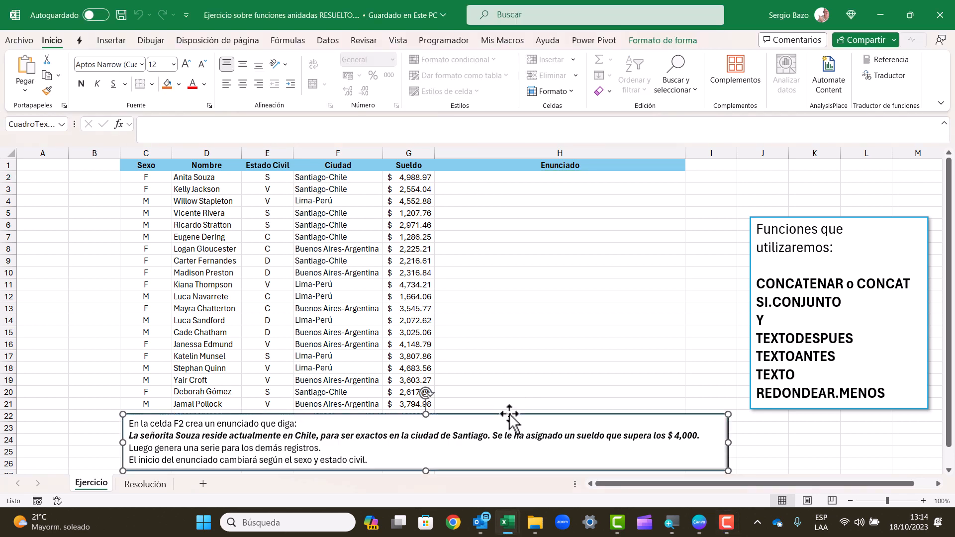
{"action": "left_click_drag", "start_coordinate": [509, 418], "coordinate": [515, 187]}
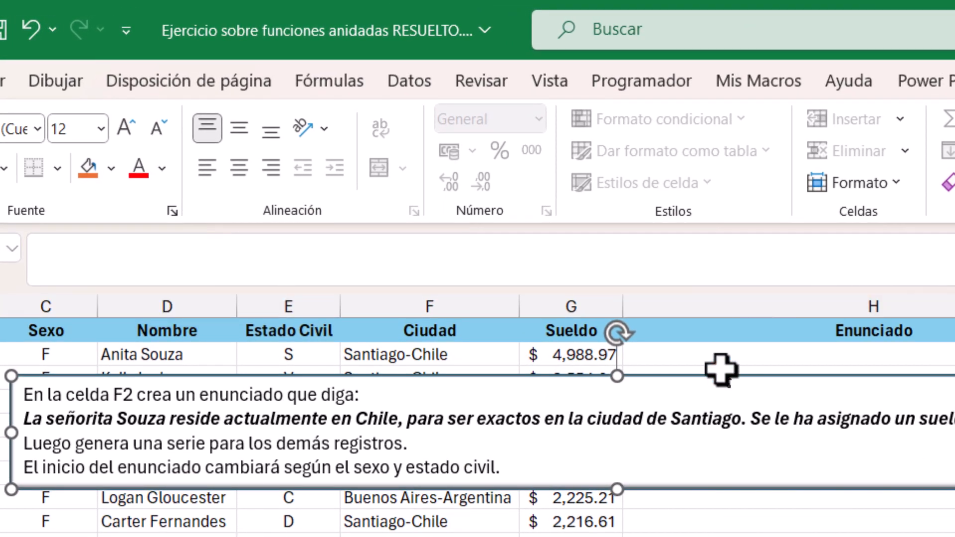
- Begin a formula in H2 with =CONCAT(SI.CONJUNTO(Y(C2="F";E2="S");"La señorita ";C2="M";"El señor ";VERDADERO;"La señora ")
{"action": "left_click", "coordinate": [728, 353]}
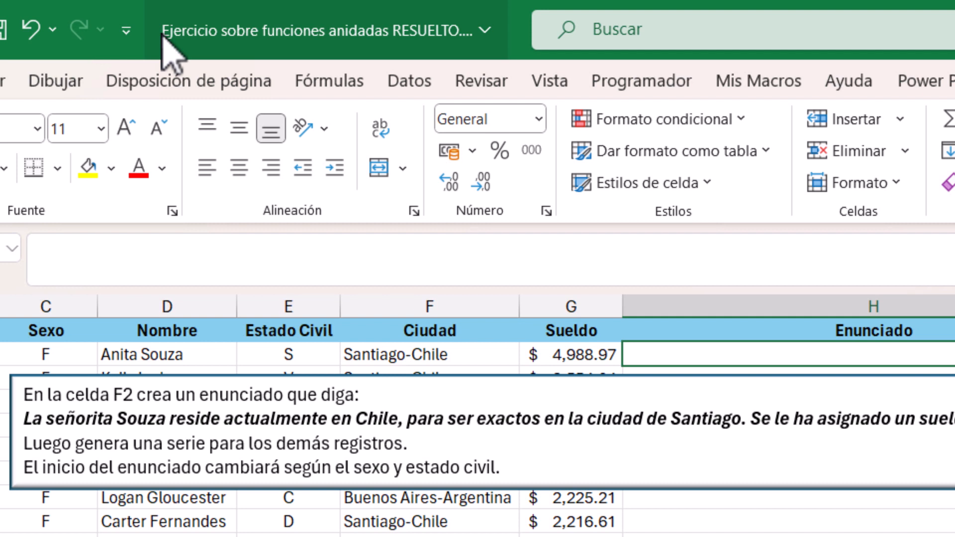
{"action": "type", "text": "=CONCAT("}
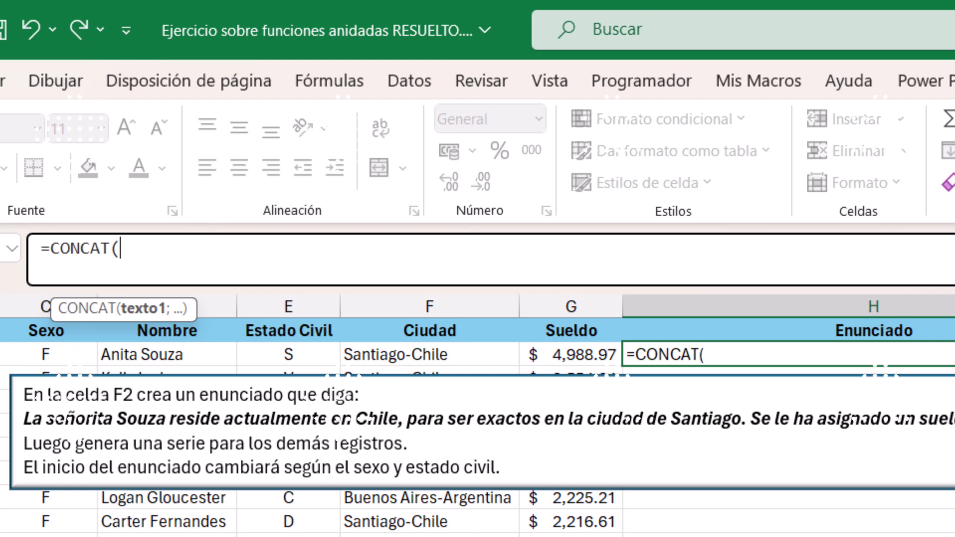
{"action": "type", "text": "SI.CONJUNTO(Y(C2=\"F\";E2=\"S\");\"La señorita \";C2=\"M\";\"El señor \";VERDADERO;\"La señora \")"}
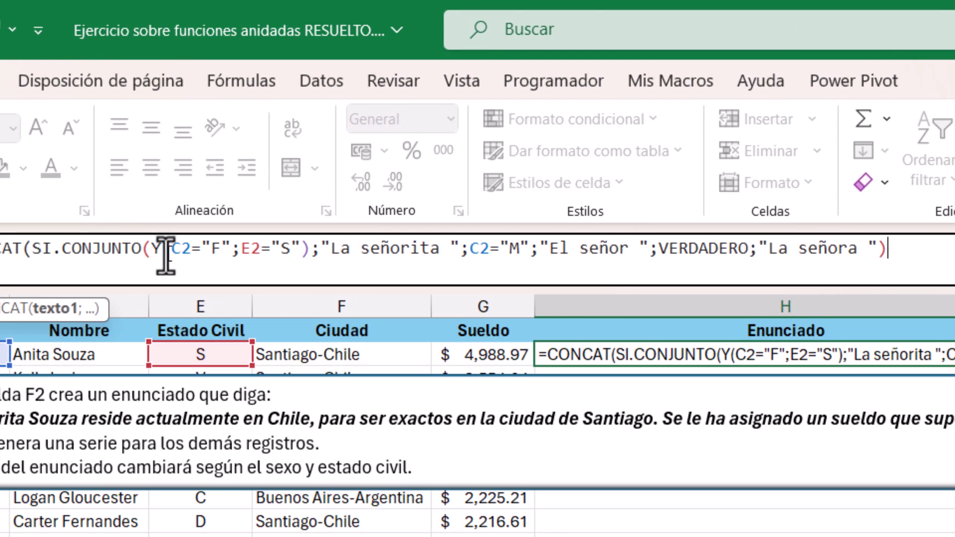
- Review each condition and result argument of the SI.CONJUNTO function in the H2 formula, ending at the end of the formula
{"action": "left_click", "coordinate": [204, 248]}
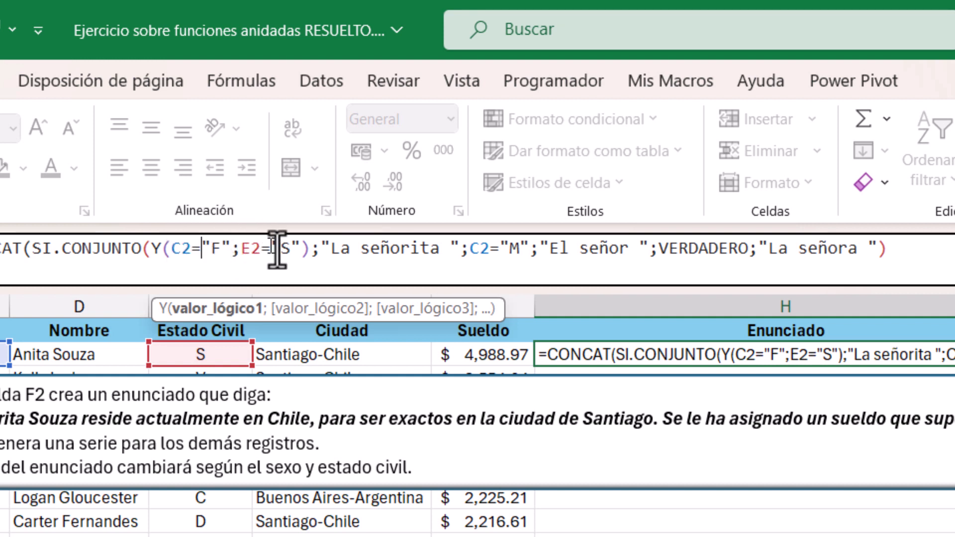
{"action": "left_click", "coordinate": [360, 248]}
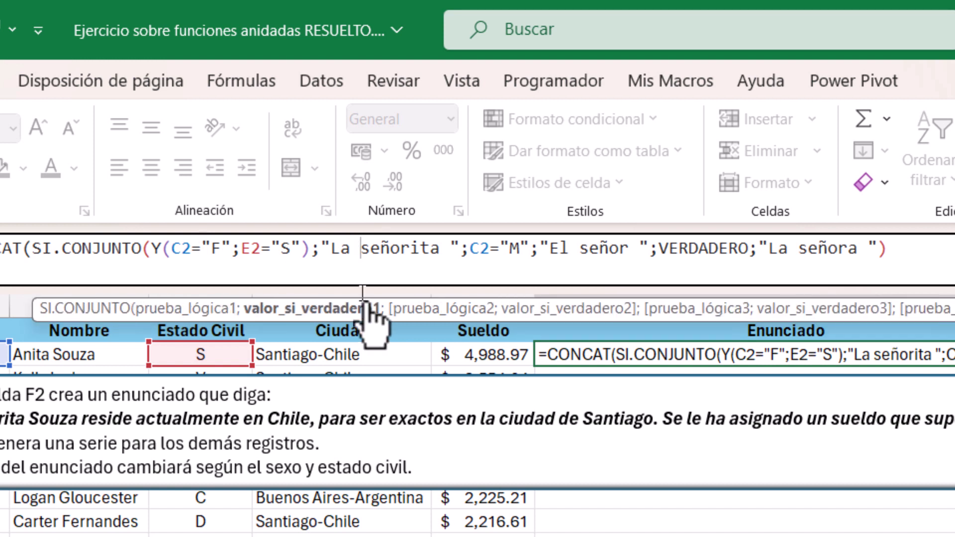
{"action": "key", "text": "Right"}
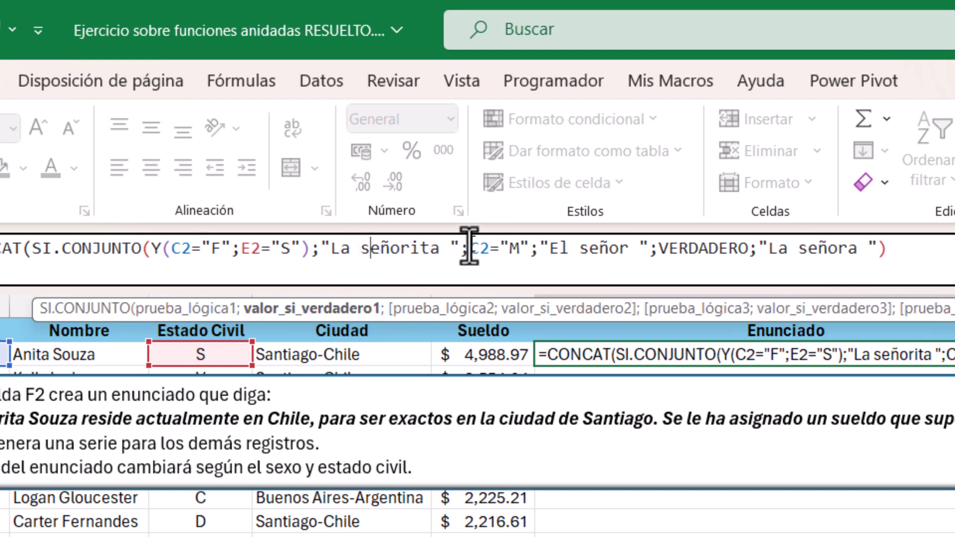
{"action": "left_click", "coordinate": [470, 248]}
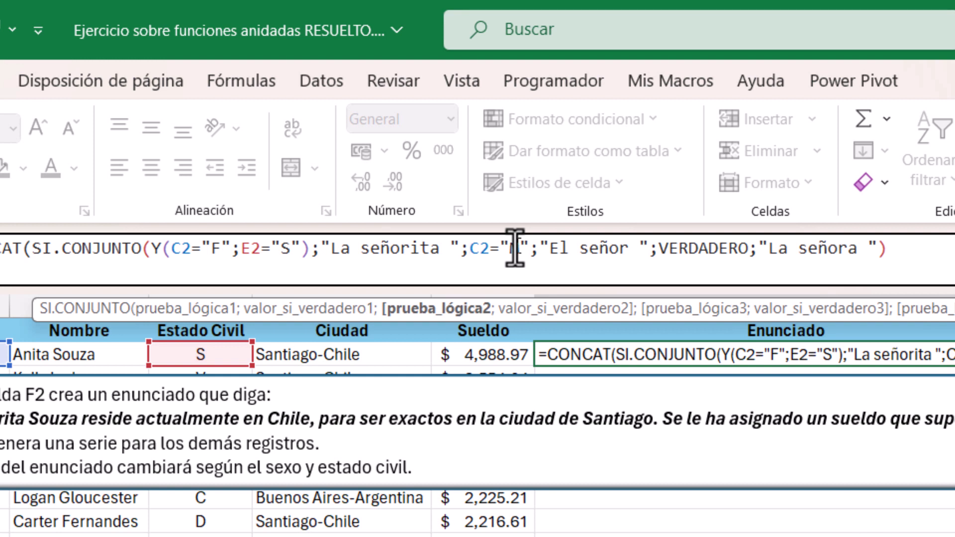
{"action": "left_click", "coordinate": [580, 245]}
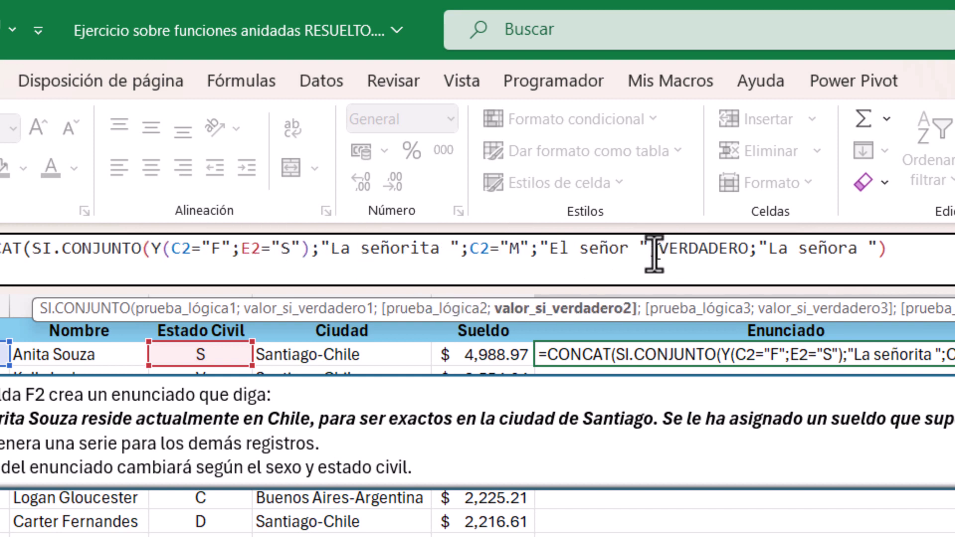
{"action": "left_click_drag", "start_coordinate": [658, 249], "coordinate": [857, 249]}
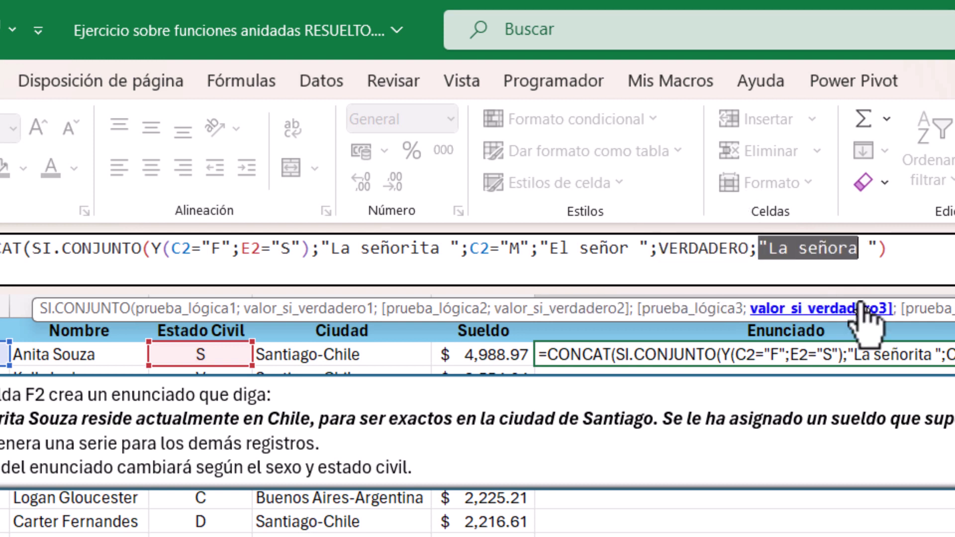
{"action": "left_click", "coordinate": [876, 249]}
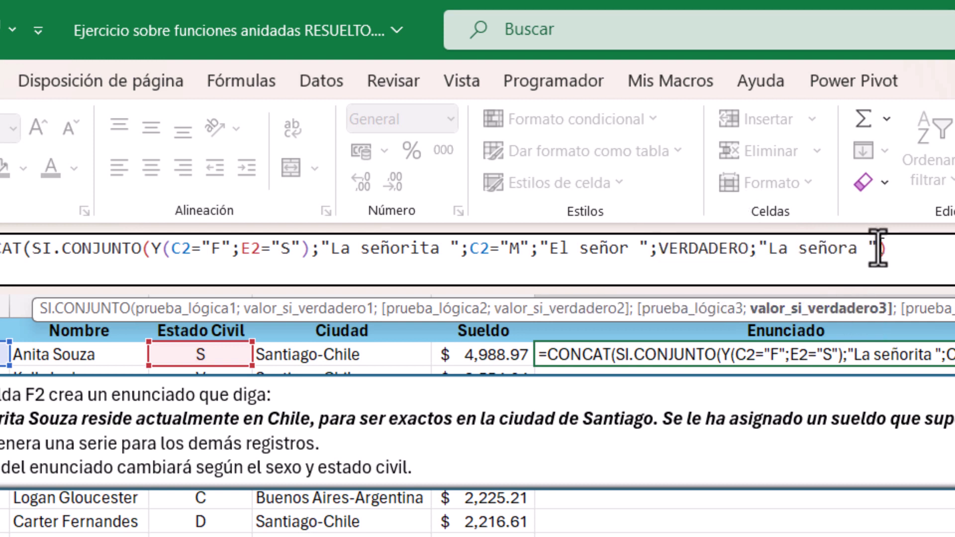
{"action": "left_click", "coordinate": [918, 249]}
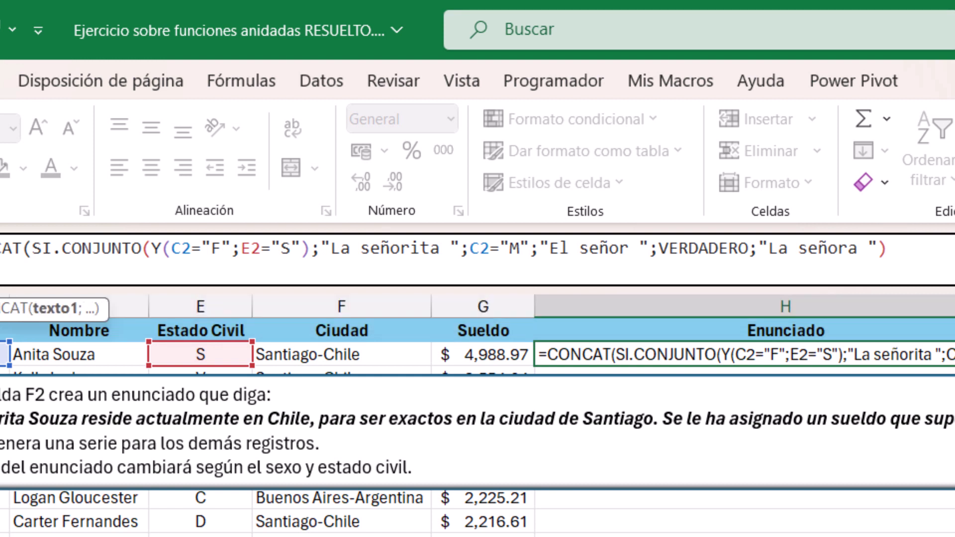
- Append the surname to the H2 formula as the next CONCAT argument with TEXTODESPUES(D2;" "), and check its delimiter
{"action": "type", "text": ";"}
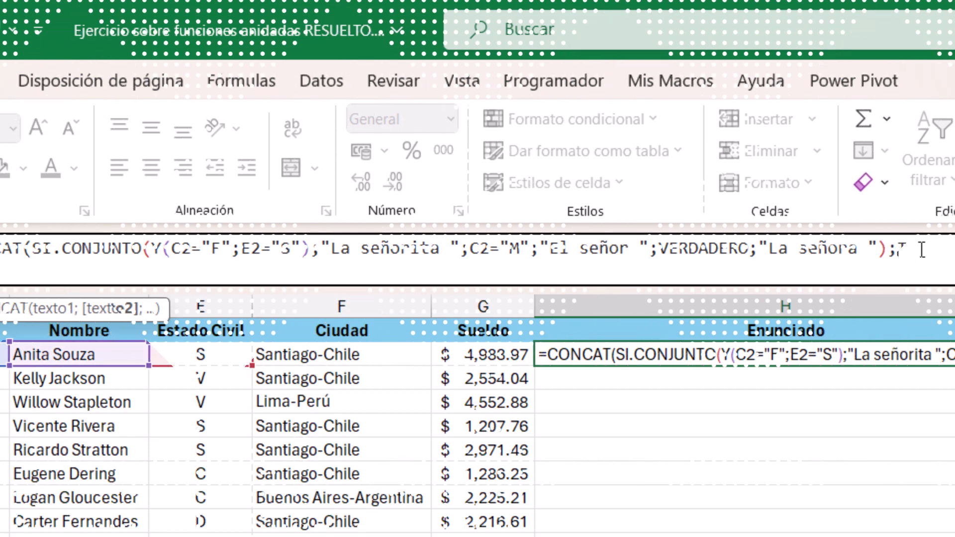
{"action": "type", "text": "TEXTODESPUES(D2;\" \");"}
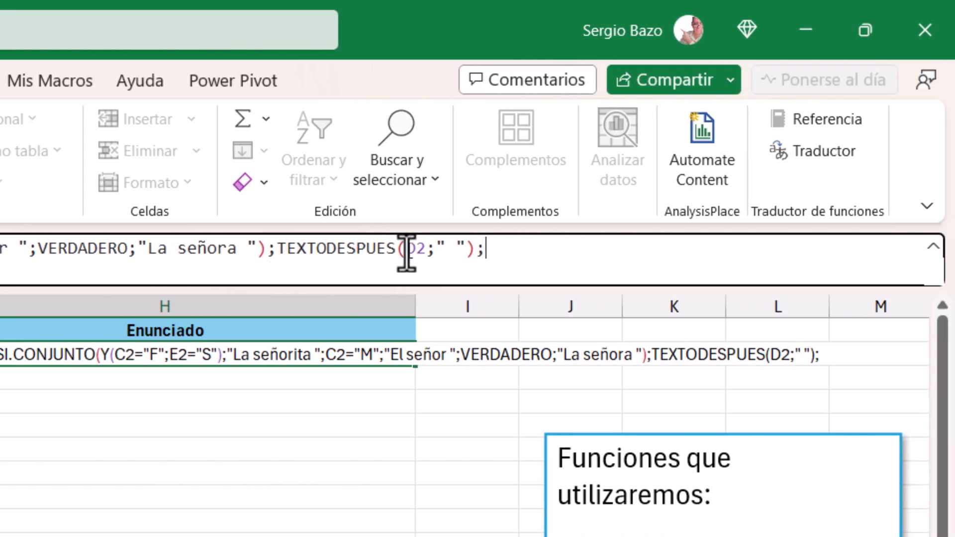
{"action": "left_click_drag", "start_coordinate": [405, 248], "coordinate": [448, 248]}
{"action": "left_click", "coordinate": [436, 248]}
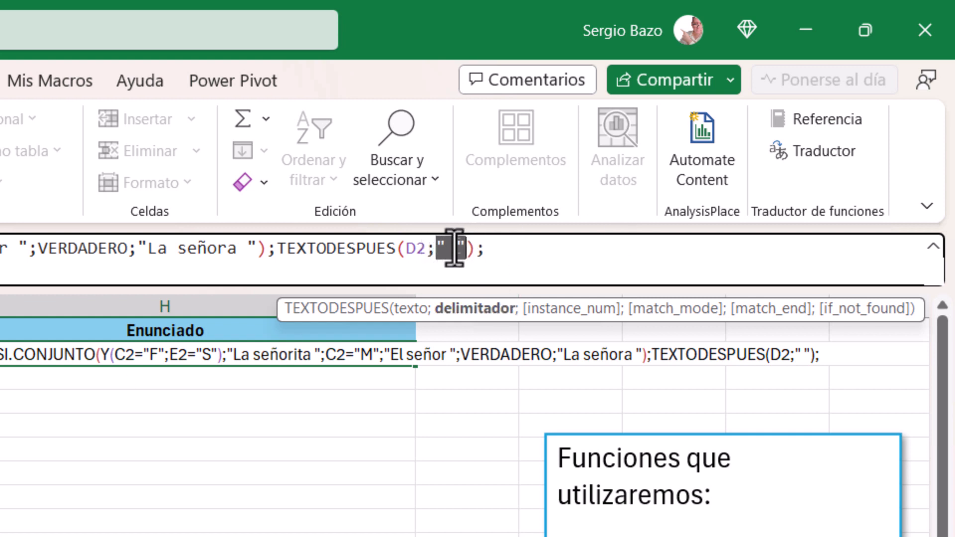
{"action": "left_click", "coordinate": [491, 250]}
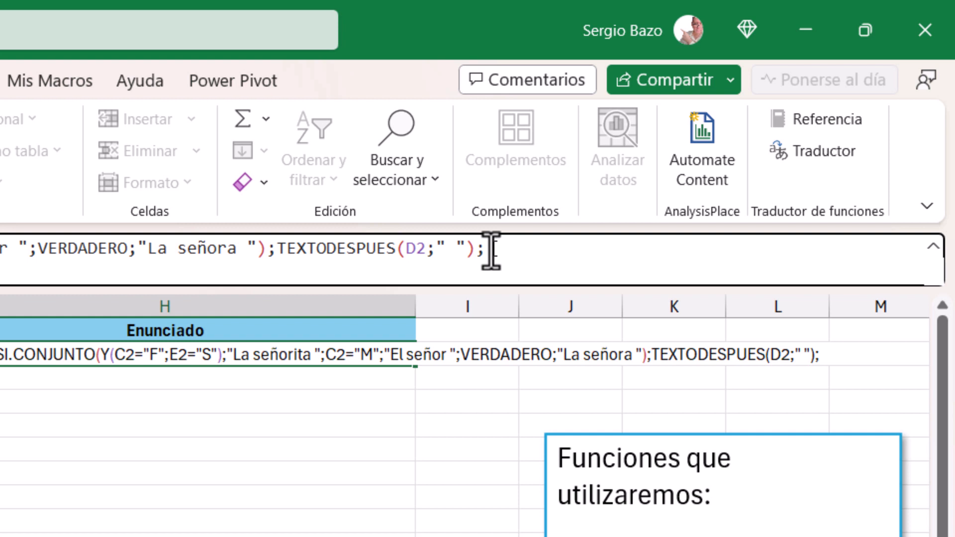
- Append the text " reside actualmente en " and the country with TEXTODESPUES(F2;"-") to the H2 formula
{"action": "type", "text": "\" reside actualmente en \";"}
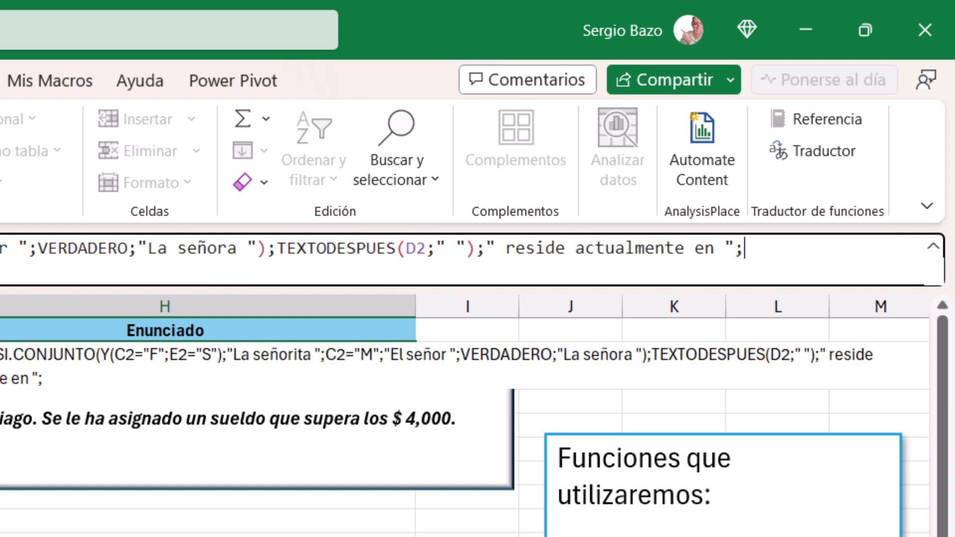
{"action": "type", "text": "TEXTODESPUES(F2;\"-\");"}
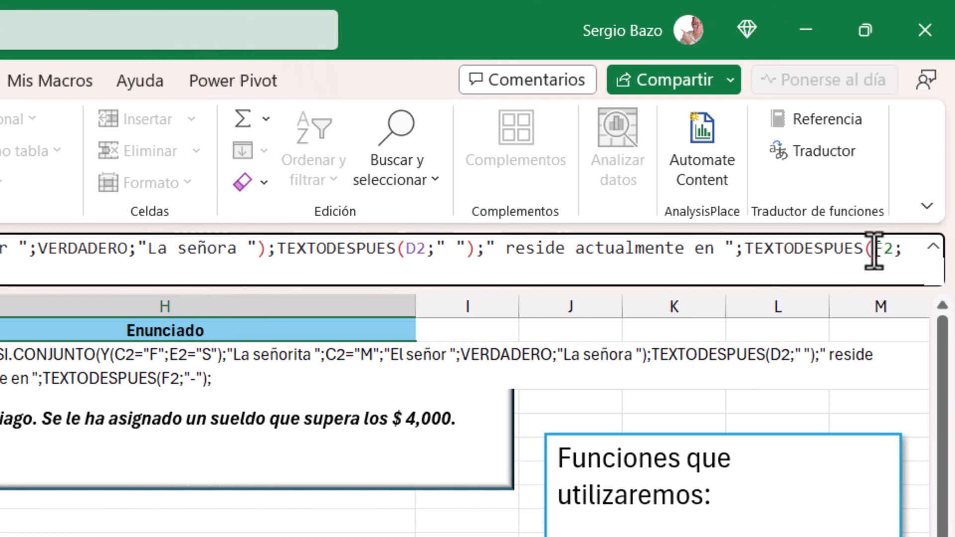
{"action": "left_click_drag", "start_coordinate": [873, 251], "coordinate": [893, 251]}
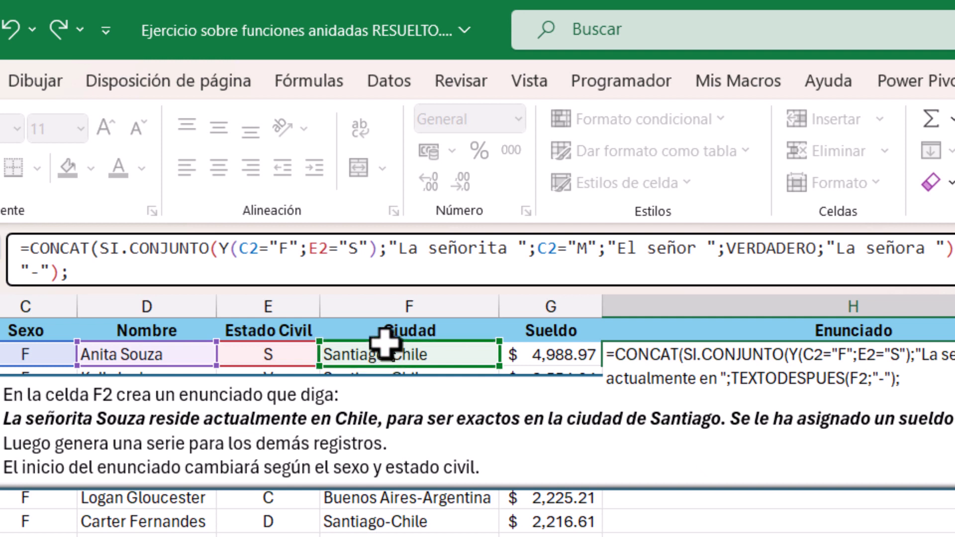
{"action": "left_click", "coordinate": [88, 273]}
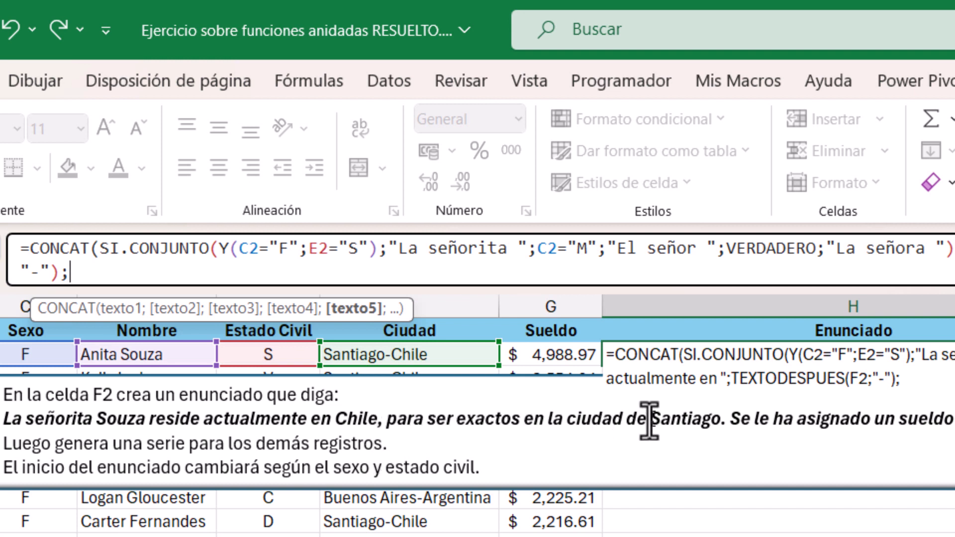
- Append the text ", para ser exactos en la ciudad de " and the city with TEXTOANTES(F2;"-") to the H2 formula
{"action": "type", "text": "\", para ser exactos en la ciudad de \";TEXTOANTES(F2;\"-\");"}
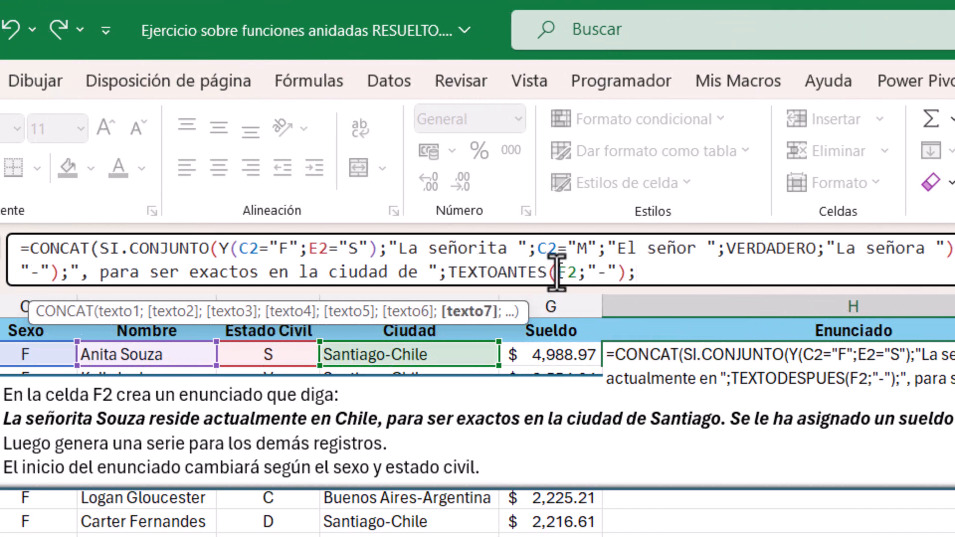
{"action": "left_click_drag", "start_coordinate": [557, 272], "coordinate": [617, 274]}
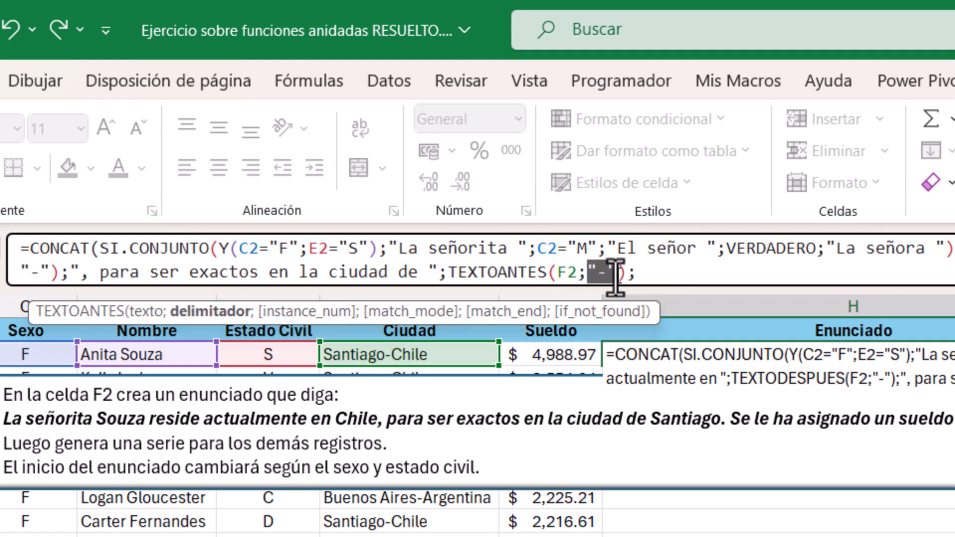
{"action": "left_click", "coordinate": [644, 280]}
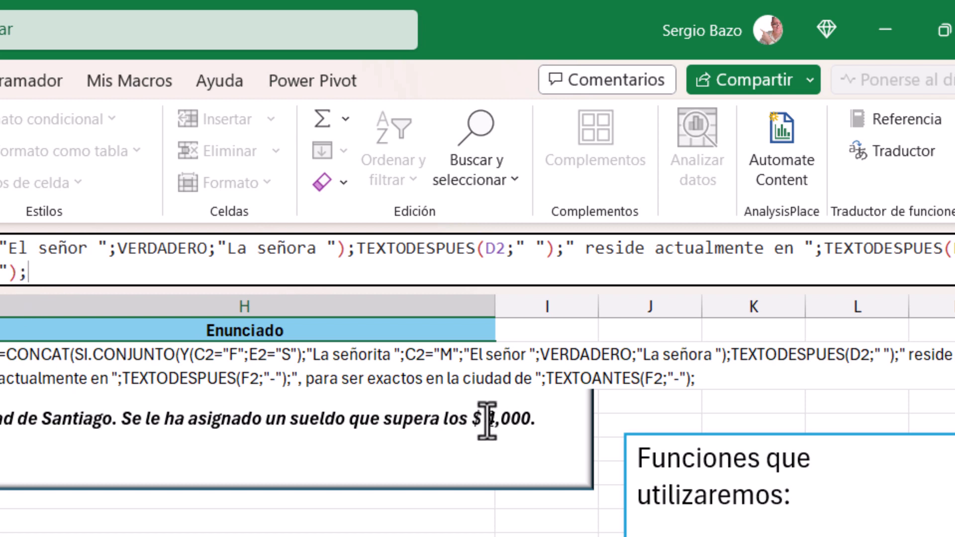
- Append ". Se le ha asignado un sueldo que supera los $ " and the rounded salary with TEXTO(REDONDEAR.MENOS(G2;-3);"#,###") to the H2 formula
{"action": "type", "text": "\". Se le ha asignado un sueldo que supera los $ \";"}
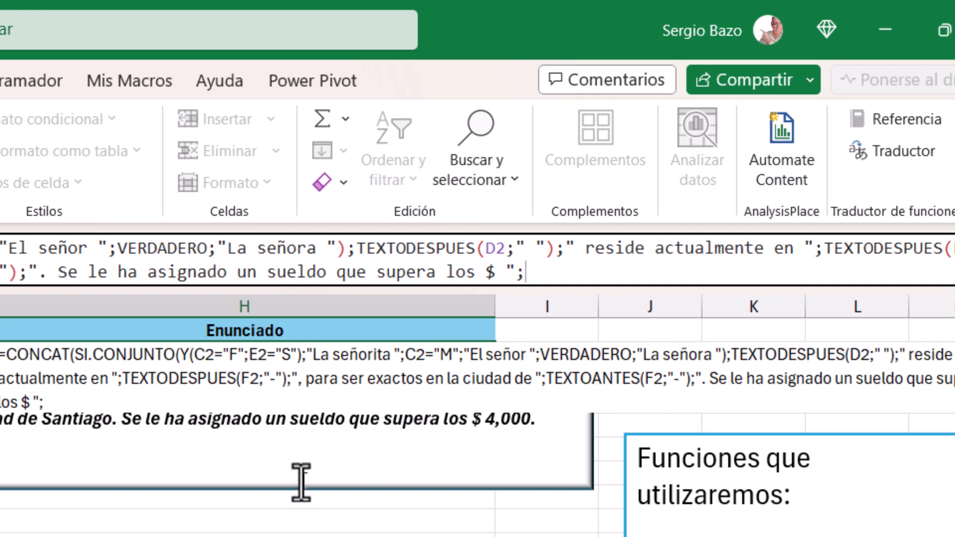
{"action": "type", "text": "TEXTO(REDONDEAR.MENOS(G2;-3);\"#,###\");"}
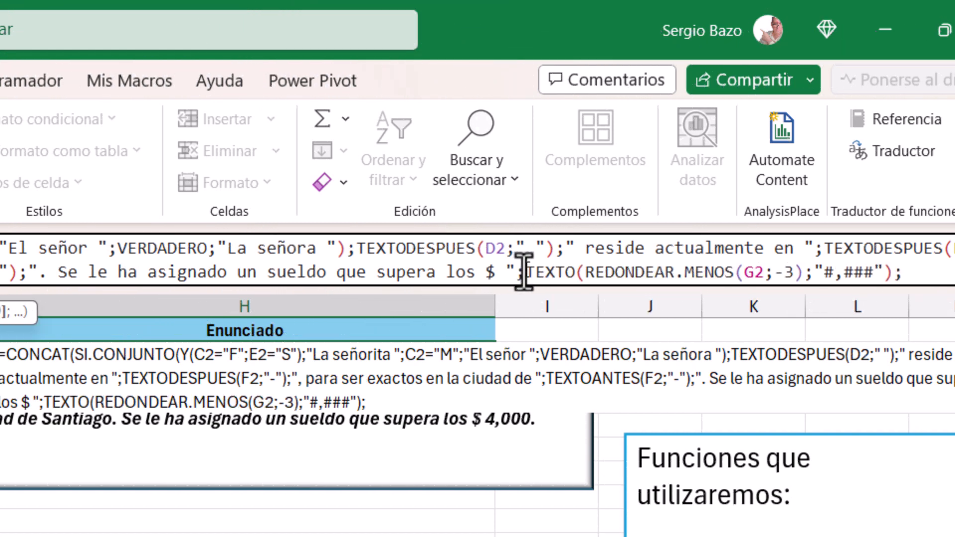
{"action": "left_click", "coordinate": [601, 273]}
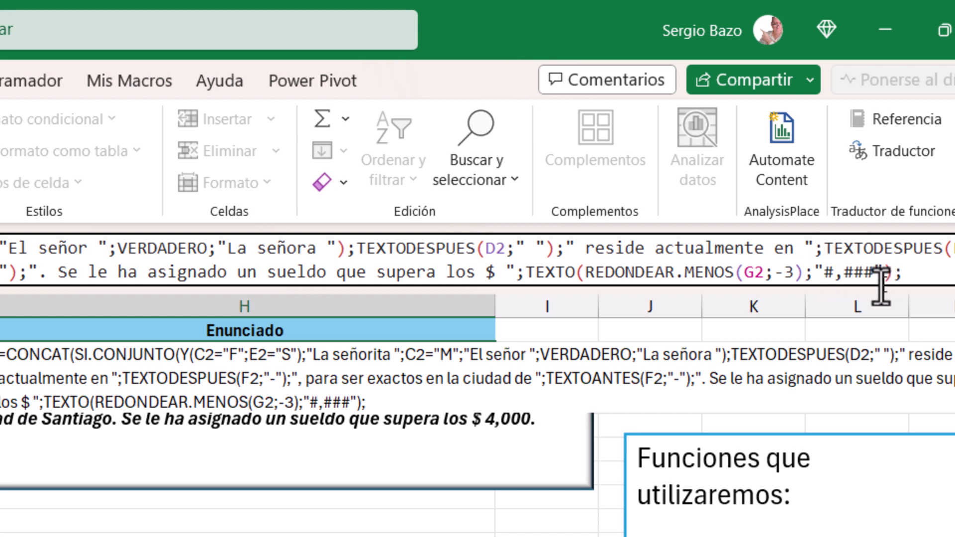
- Finish the H2 formula with a final "." argument, close the CONCAT parenthesis and enter it
{"action": "left_click", "coordinate": [908, 271]}
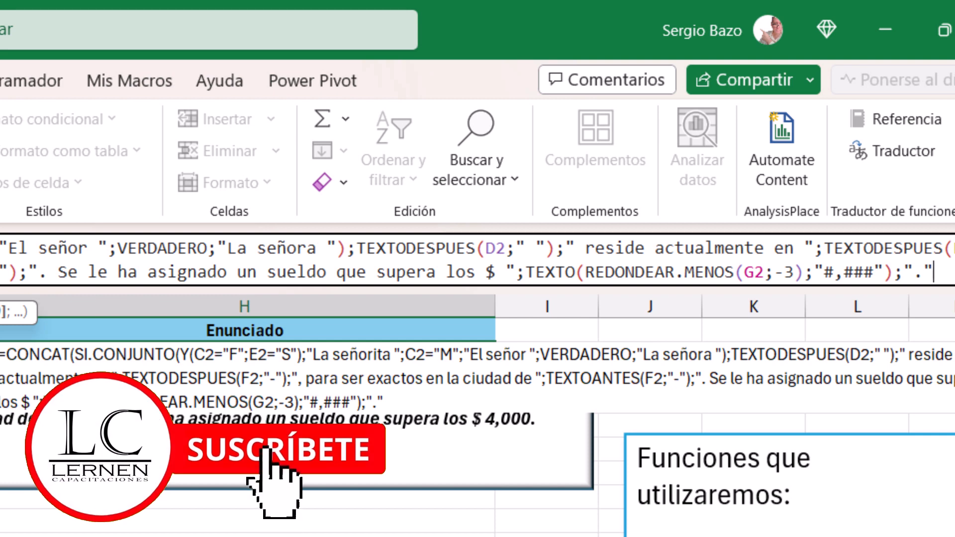
{"action": "type", "text": ")"}
{"action": "key", "text": "Return"}
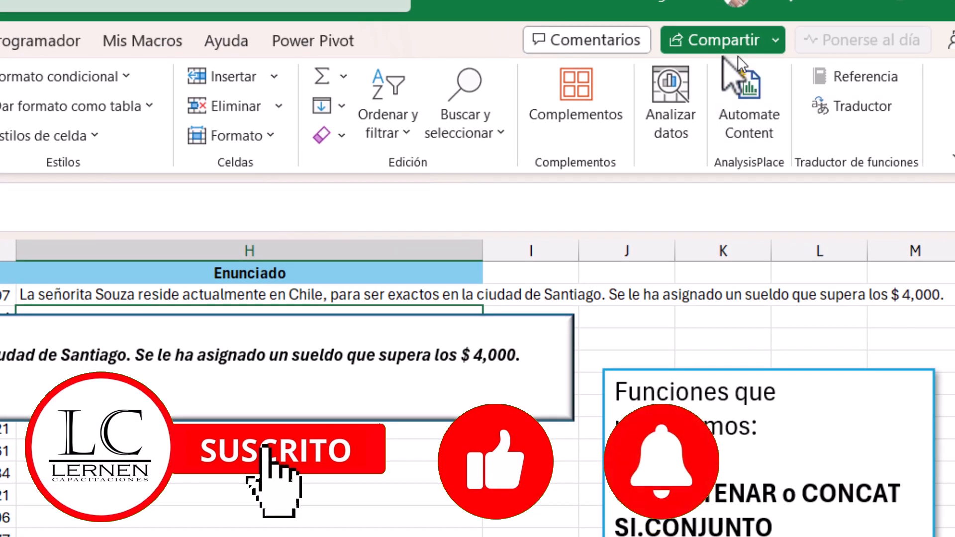
- Move the exercise instructions text box back down below the table to uncover the rows
{"action": "left_click", "coordinate": [4, 355]}
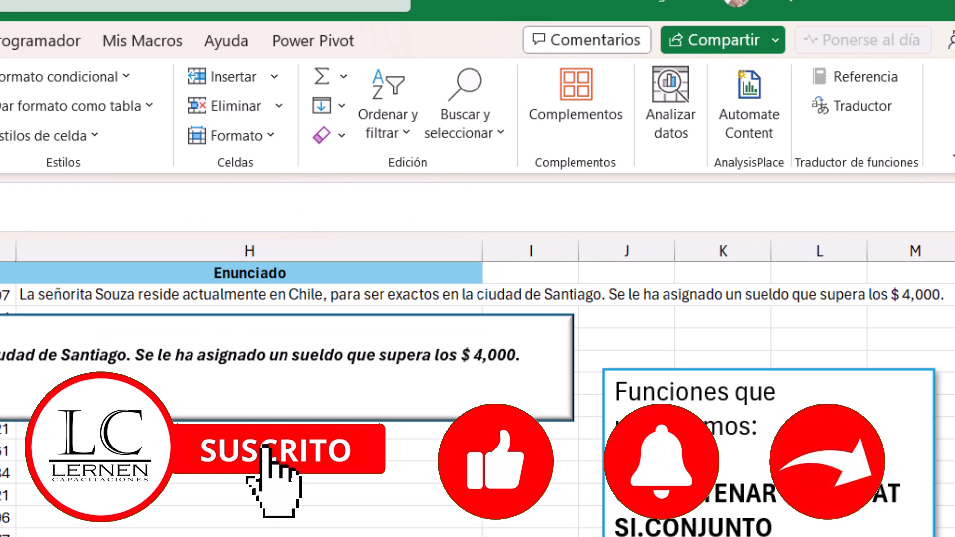
{"action": "left_click_drag", "start_coordinate": [64, 421], "coordinate": [20, 536]}
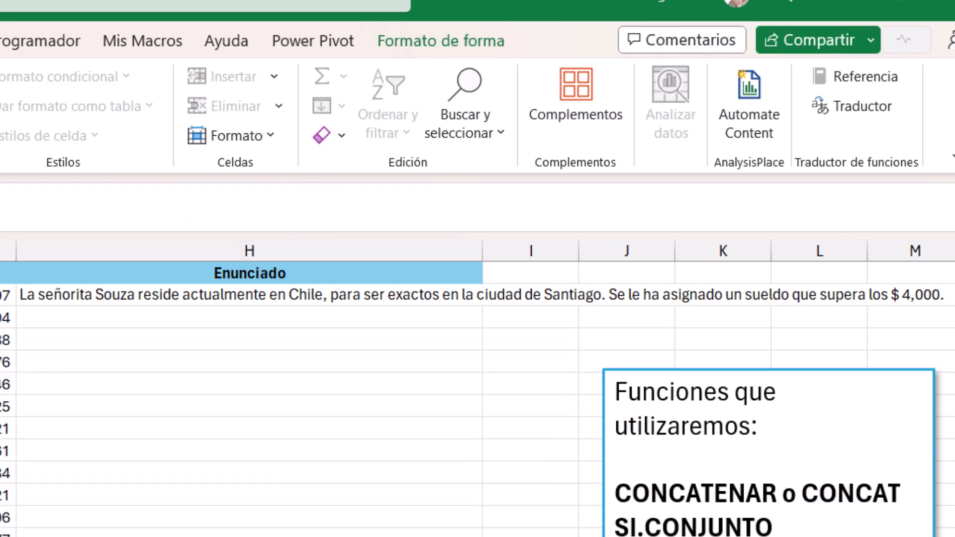
- Fill the H2 formula down the Enunciado column through row 21
{"action": "left_click", "coordinate": [413, 299]}
{"action": "double_click", "coordinate": [486, 309]}
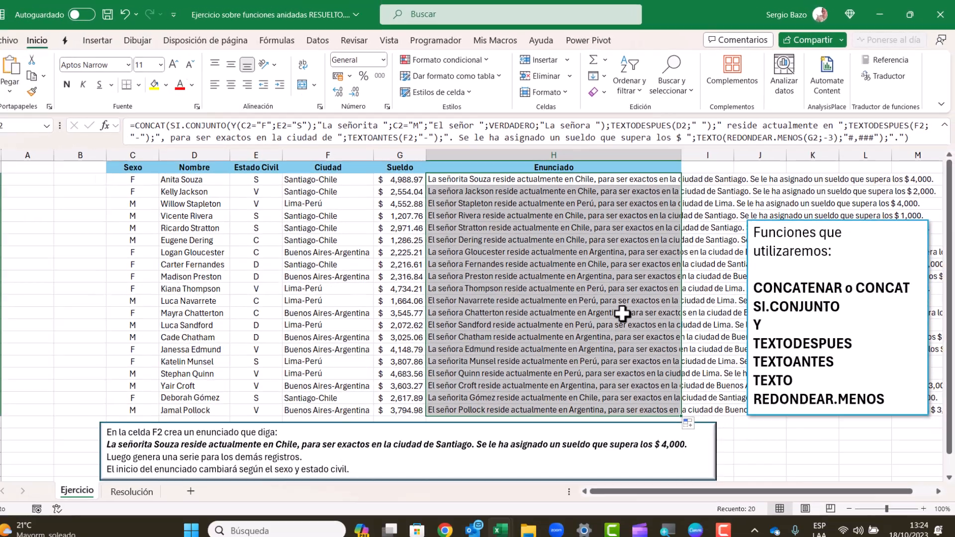
{"action": "left_click", "coordinate": [371, 534]}
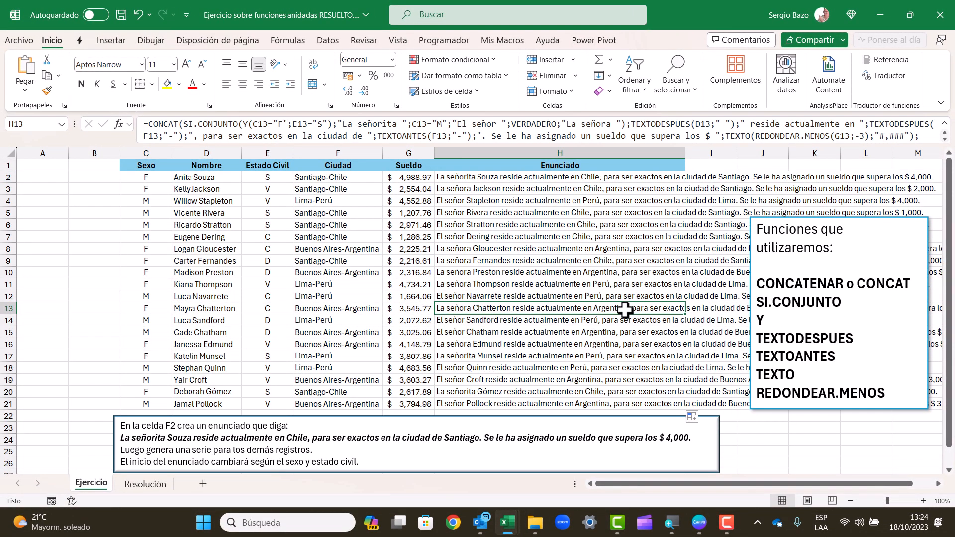